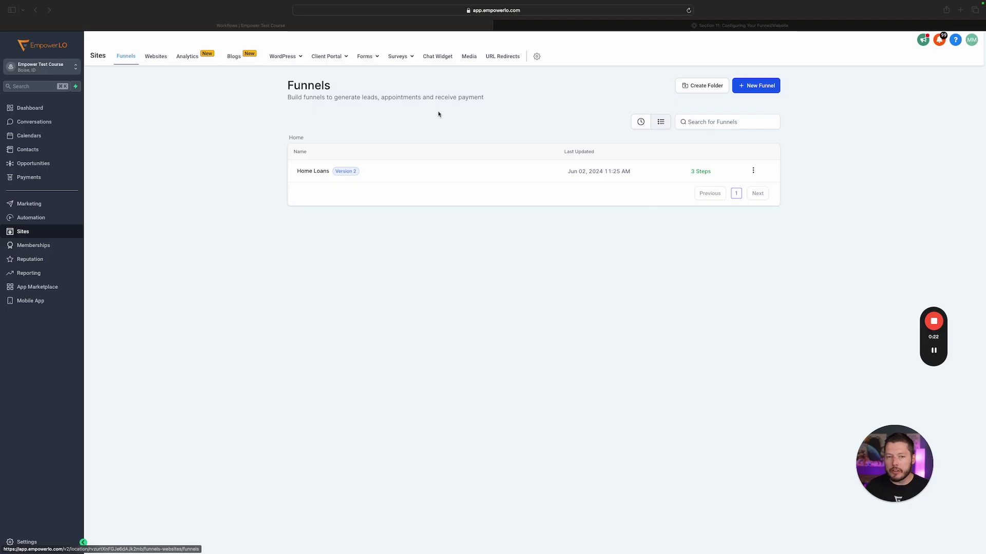
- Open the form builder's list of existing forms in the Sites area
left_click(367, 58)
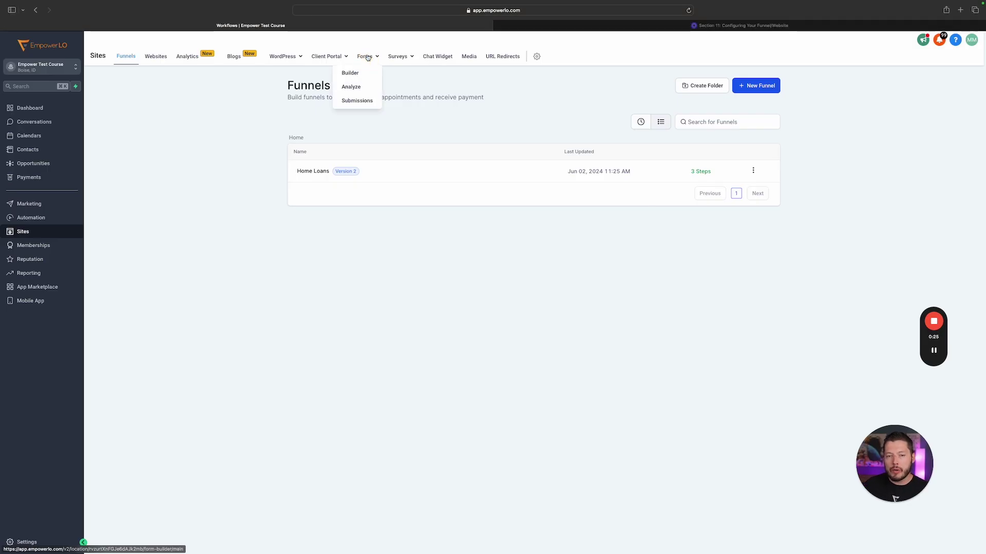
left_click(350, 73)
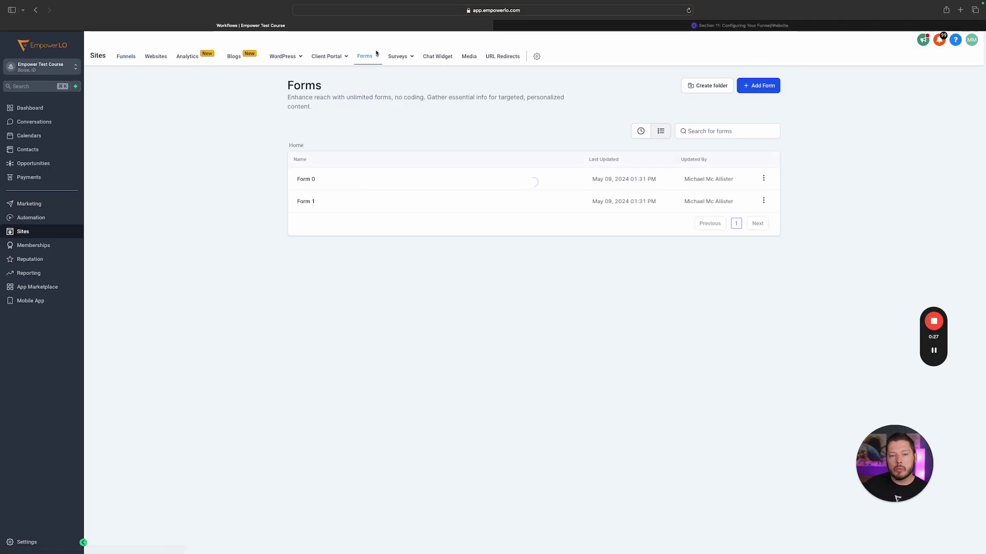
left_click(490, 91)
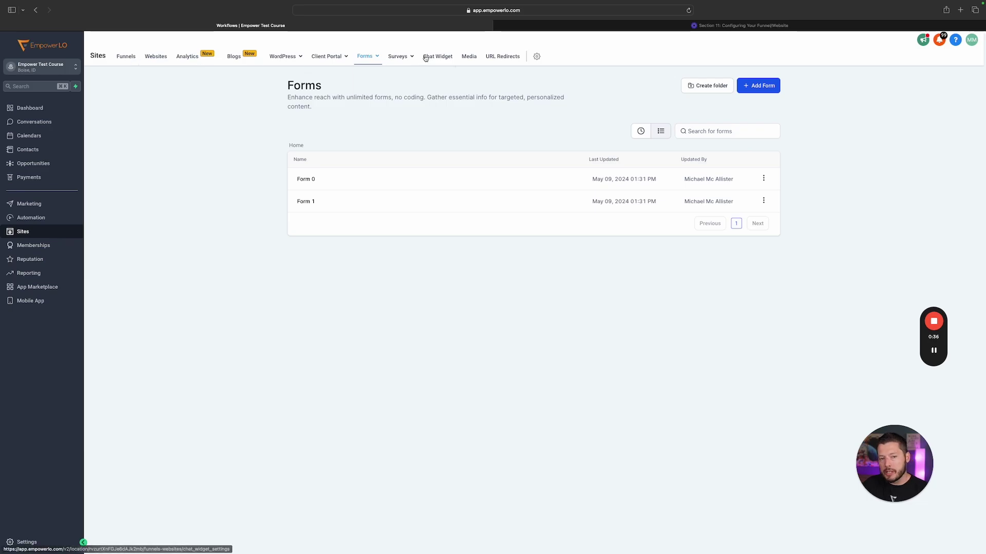
mouse_move(367, 62)
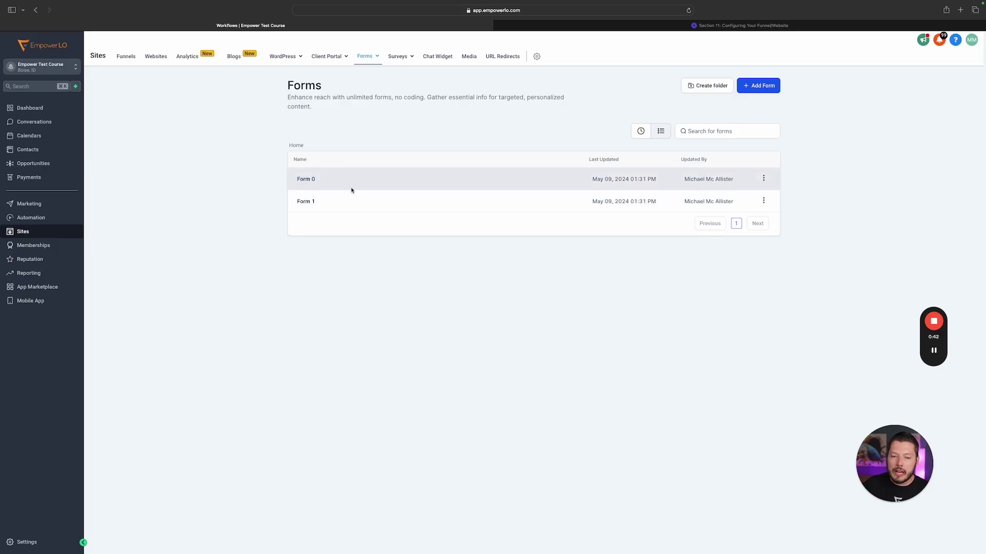
- Open the form template library and look through the available form templates
left_click(760, 89)
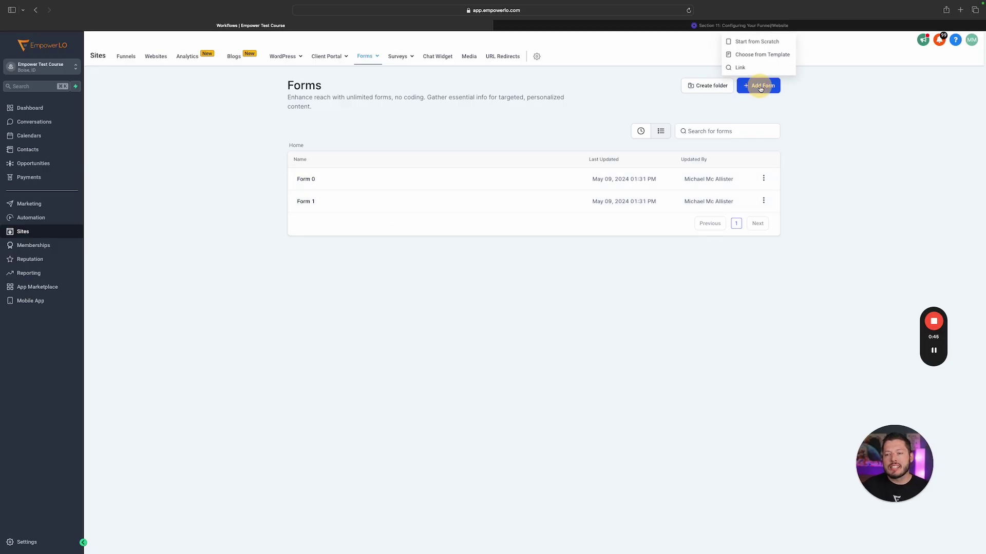
left_click(761, 55)
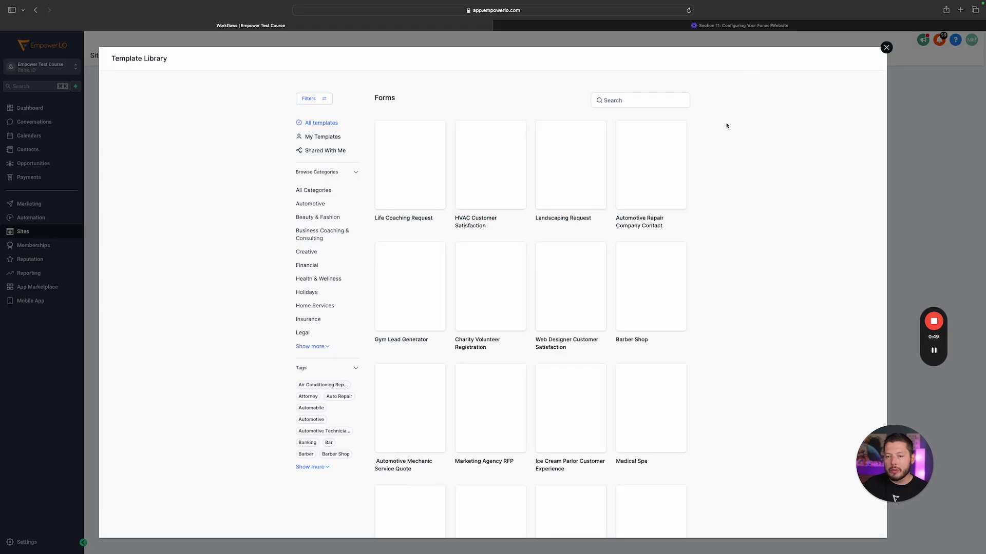
scroll(539, 216, "down", 5)
scroll(564, 197, "up", 4)
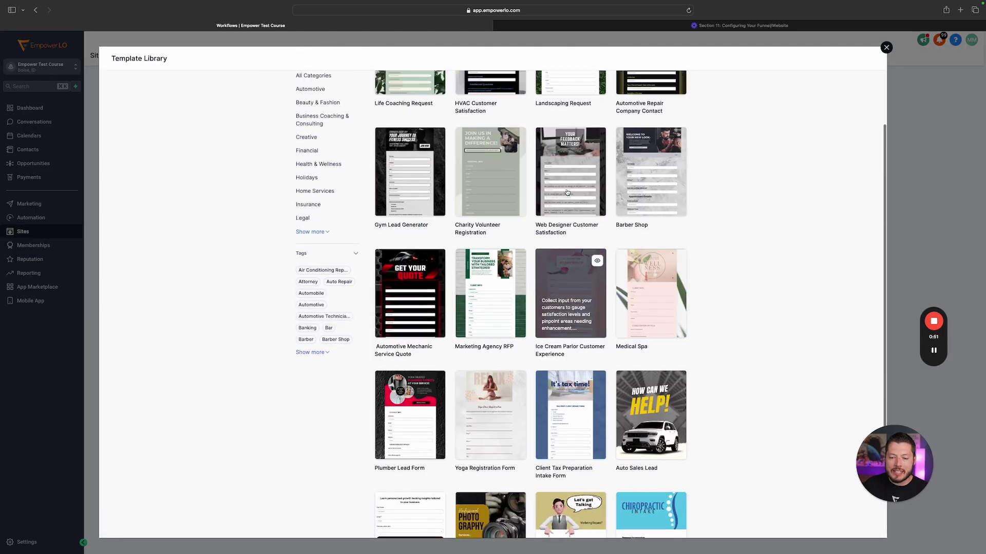
scroll(567, 193, "up", 2)
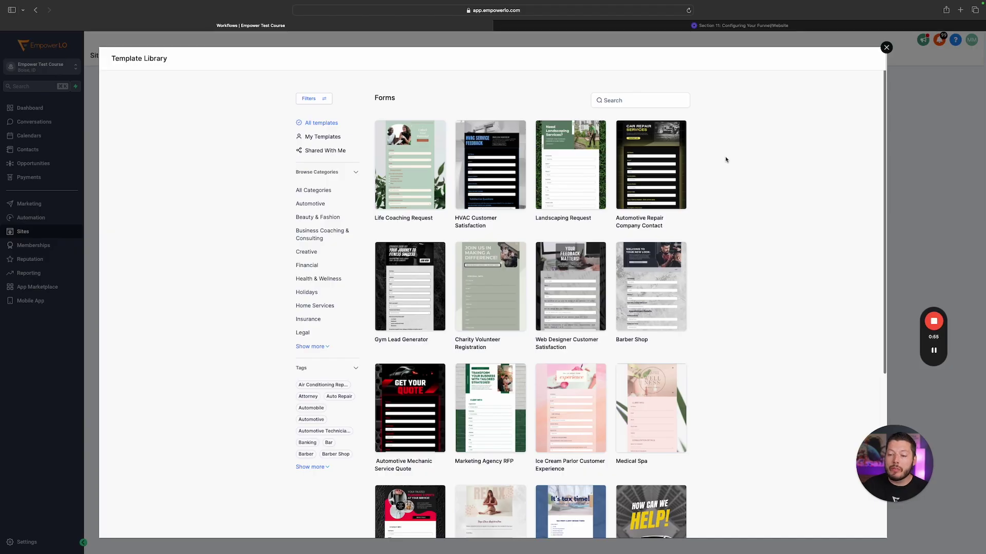
scroll(677, 180, "down", 2)
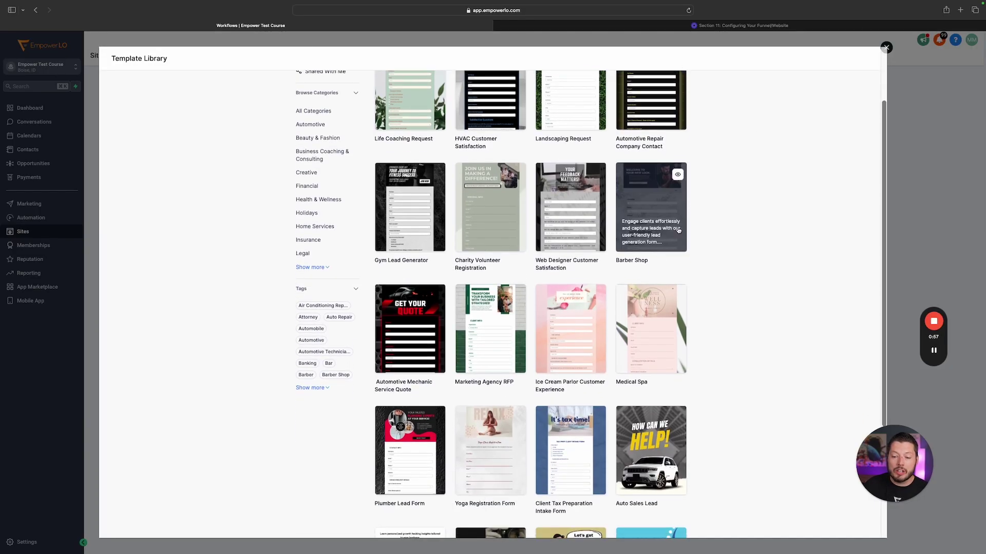
scroll(678, 231, "down", 4)
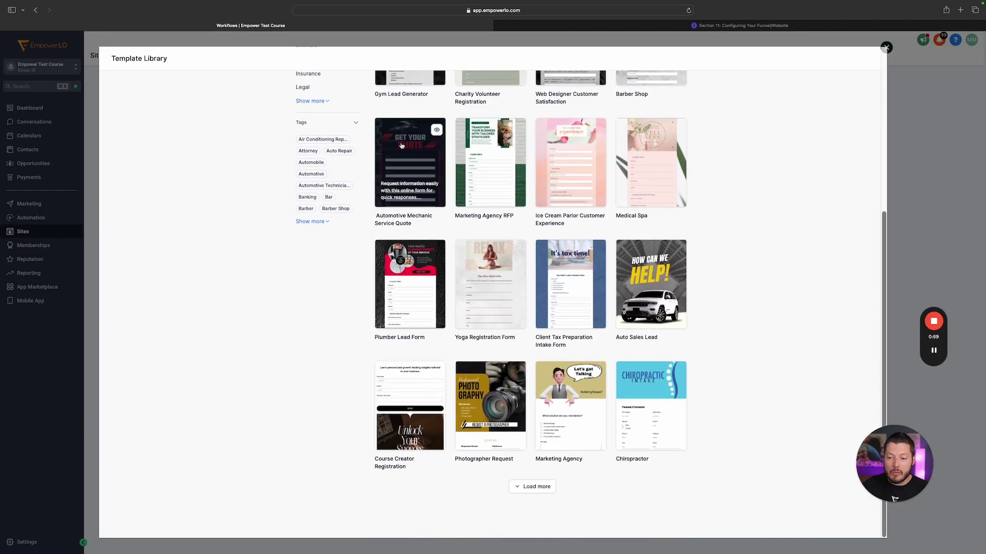
scroll(401, 146, "up", 6)
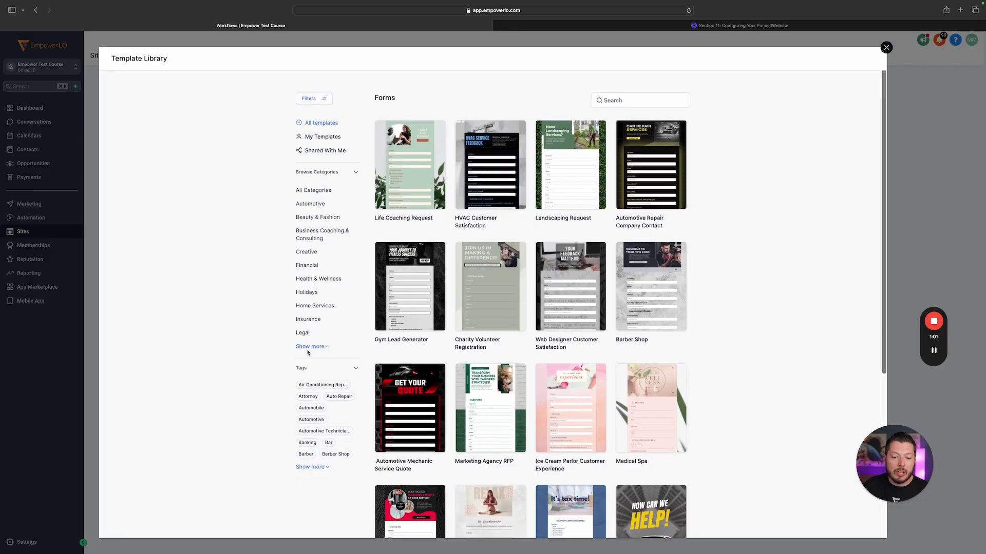
- Expand the template categories, view the Real Estate form templates, and close the library
left_click(310, 347)
scroll(318, 344, "down", 1)
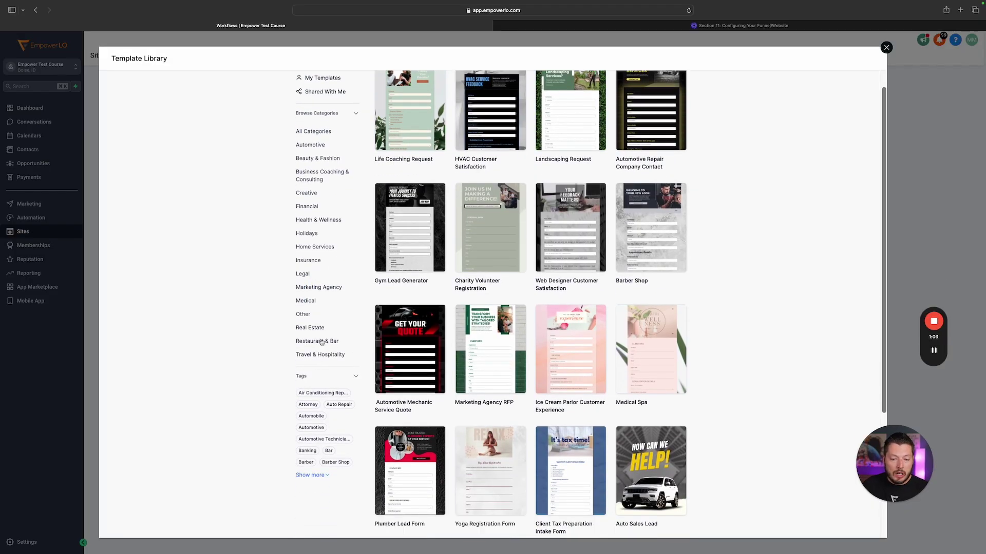
left_click(316, 328)
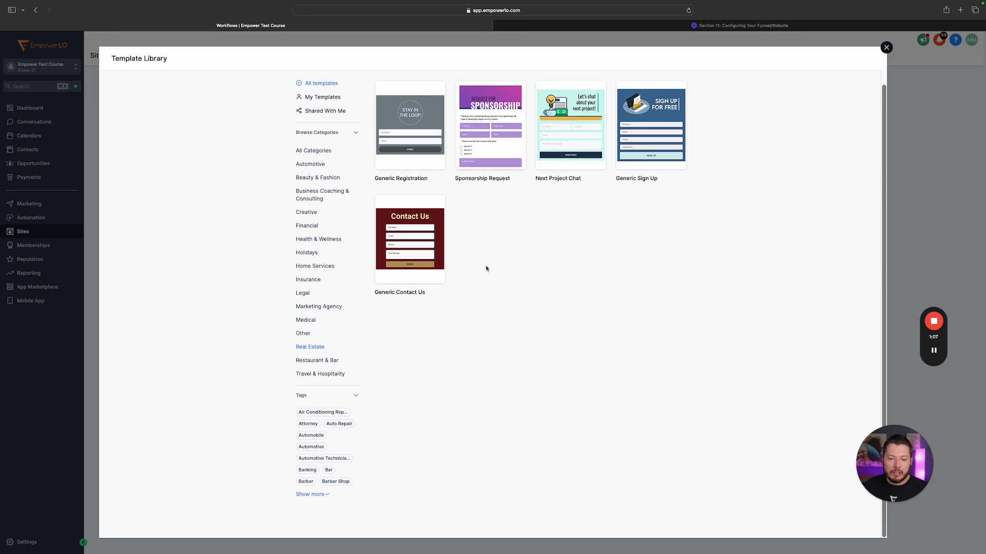
scroll(395, 154, "up", 1)
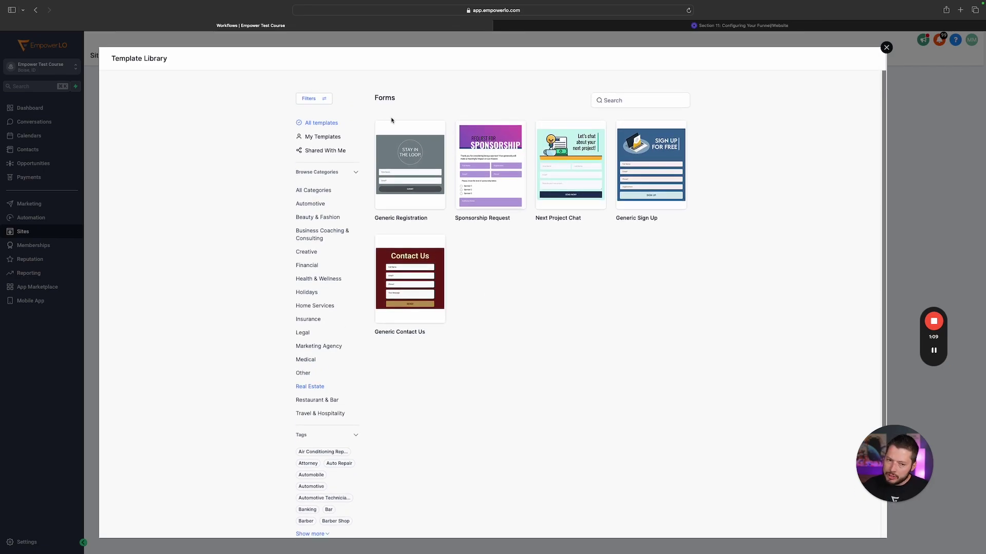
left_click(886, 47)
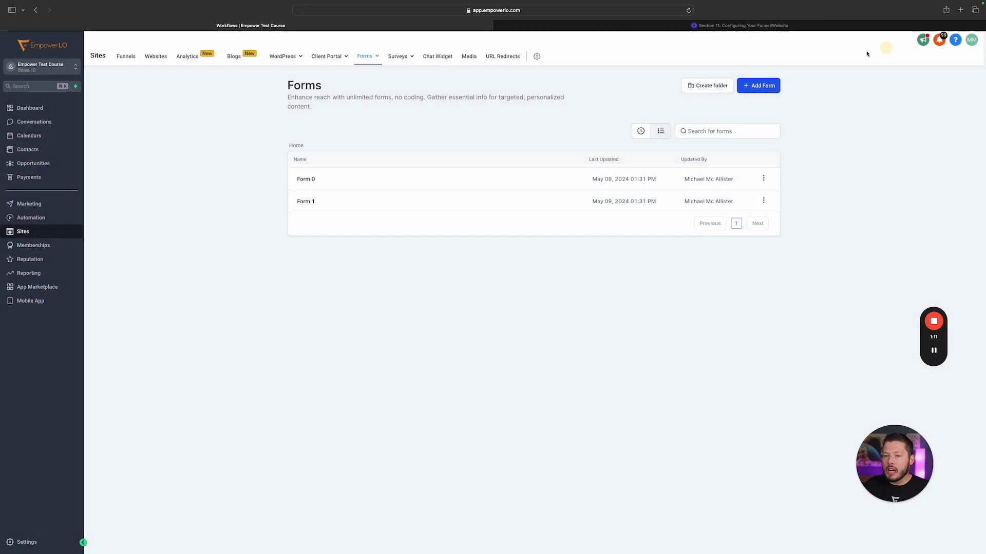
- Start a new form from scratch and look through the quick-add form elements
left_click(740, 87)
left_click(741, 40)
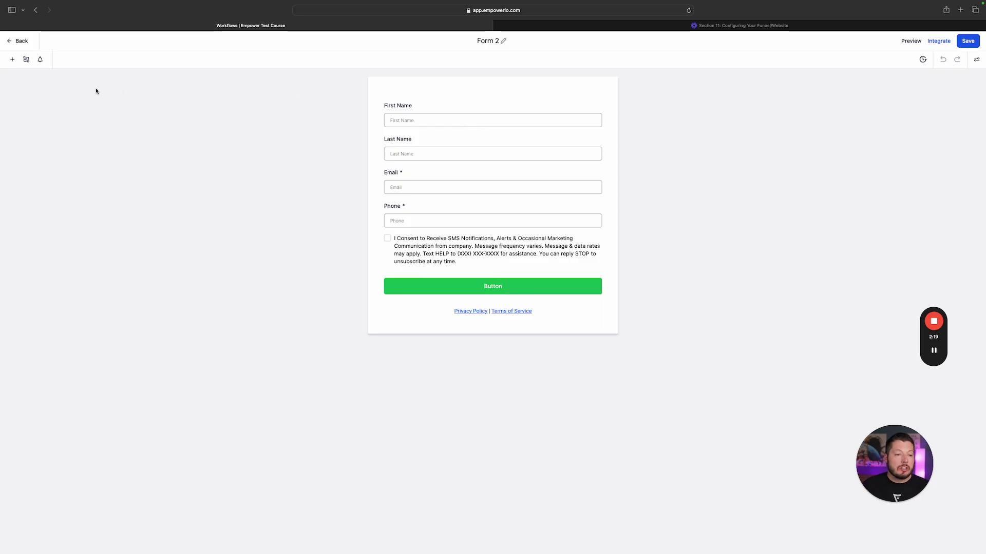
left_click(11, 60)
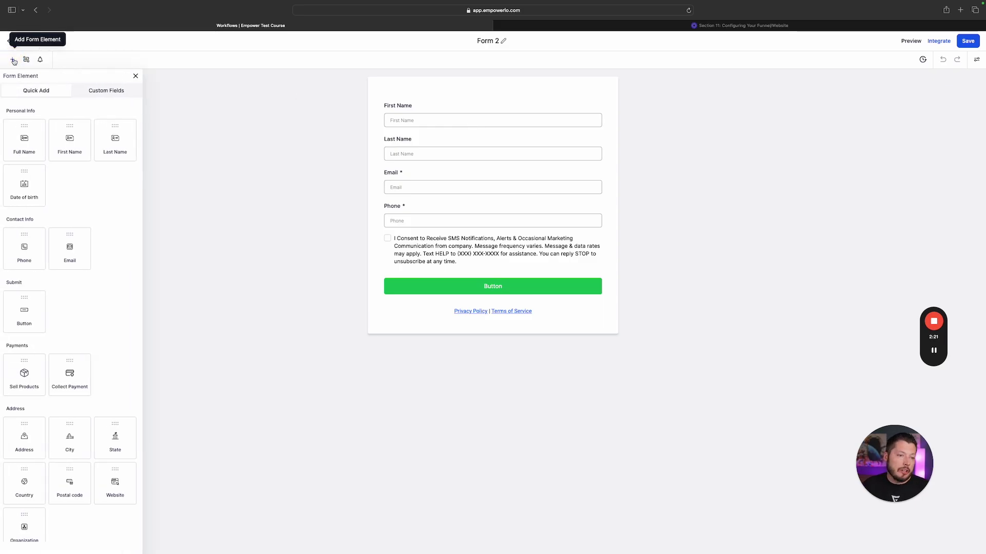
scroll(36, 137, "down", 5)
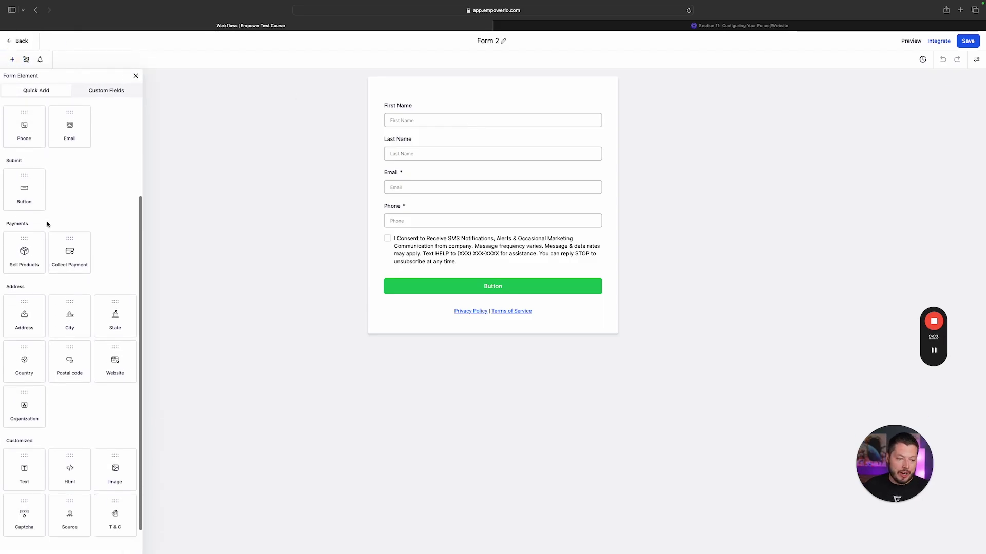
scroll(85, 121, "up", 5)
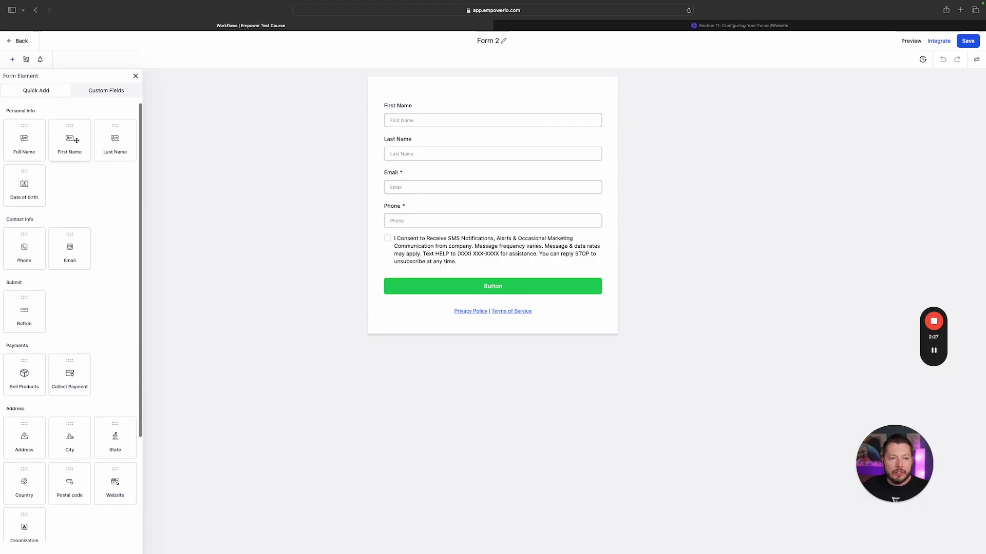
- Review the custom fields for Contact and Opportunity, and check the condition types available for the form
left_click(101, 95)
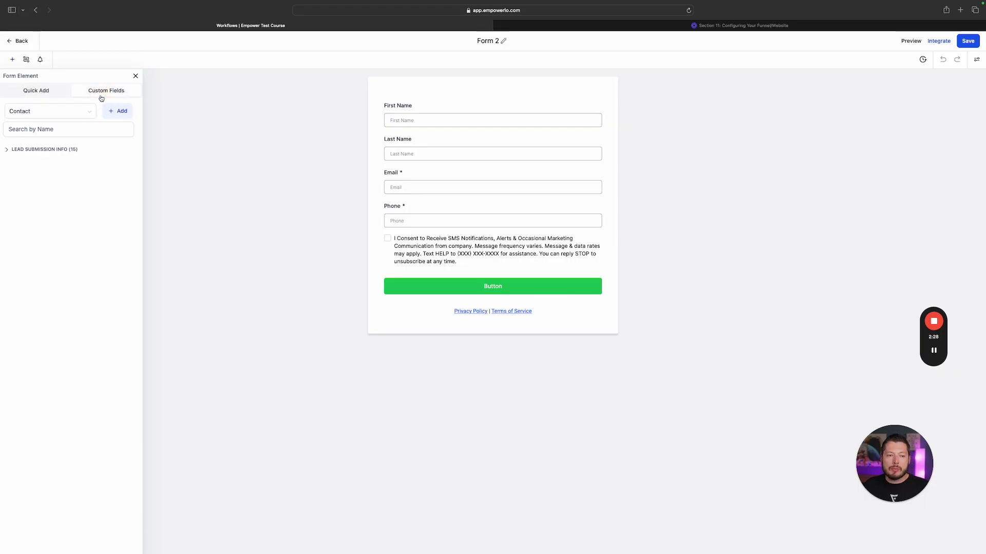
left_click(64, 153)
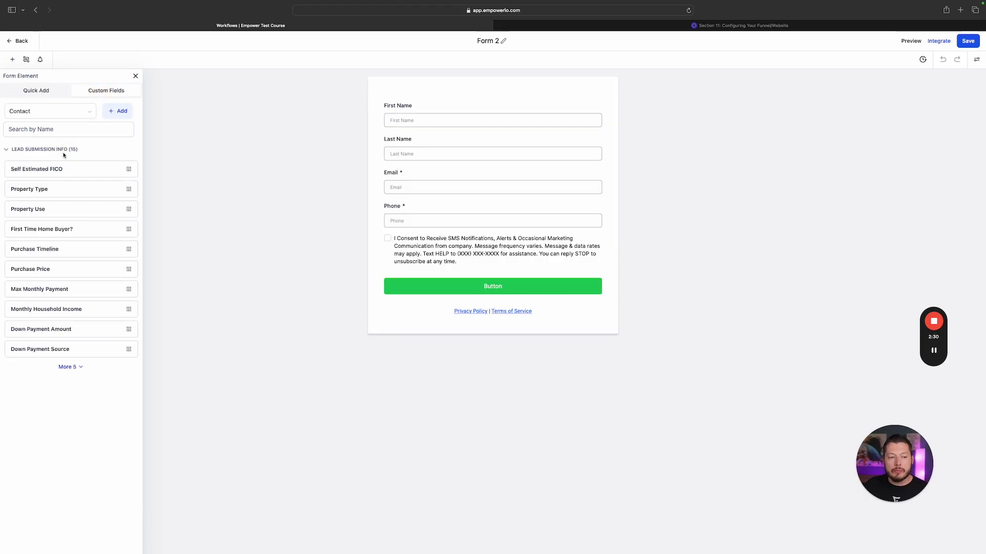
left_click(78, 368)
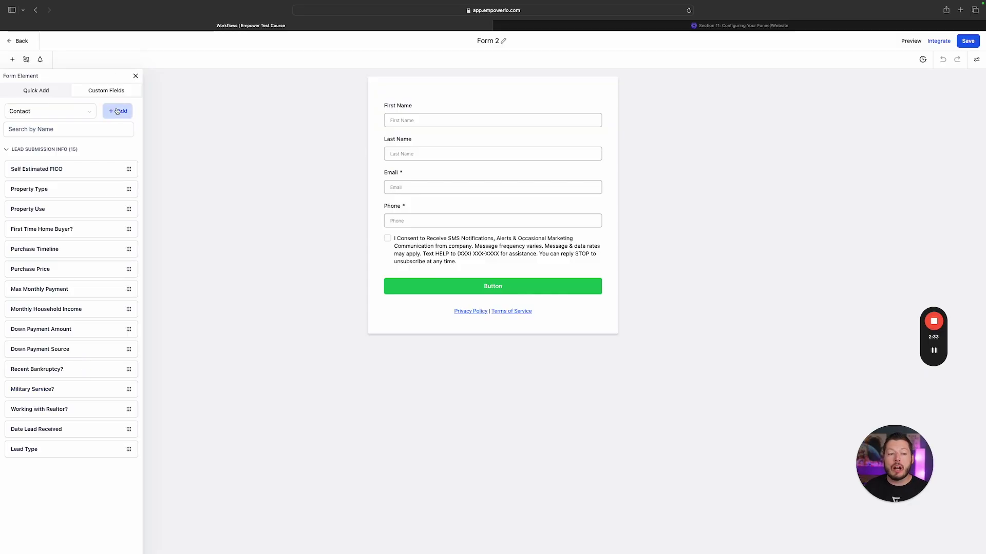
left_click(82, 111)
left_click(48, 144)
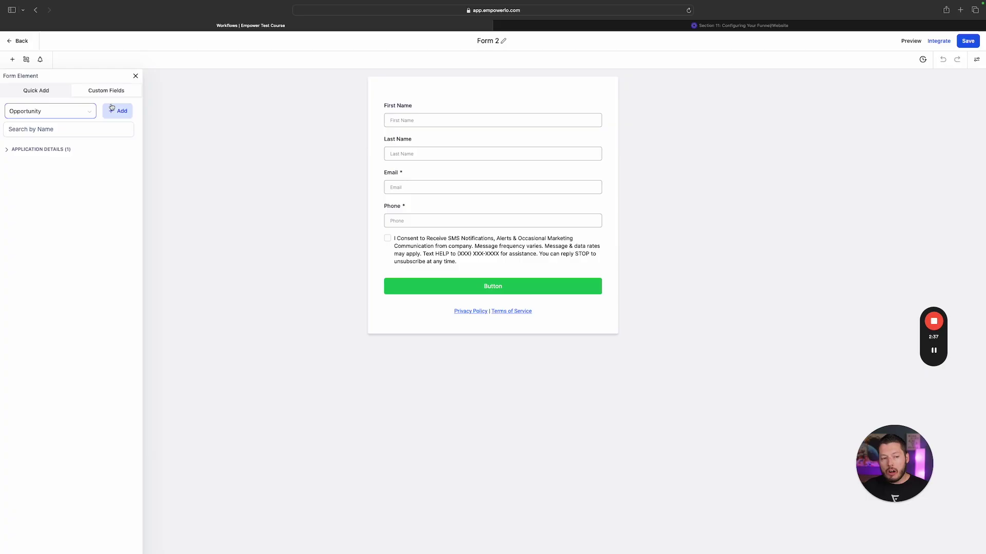
left_click(67, 111)
left_click(55, 128)
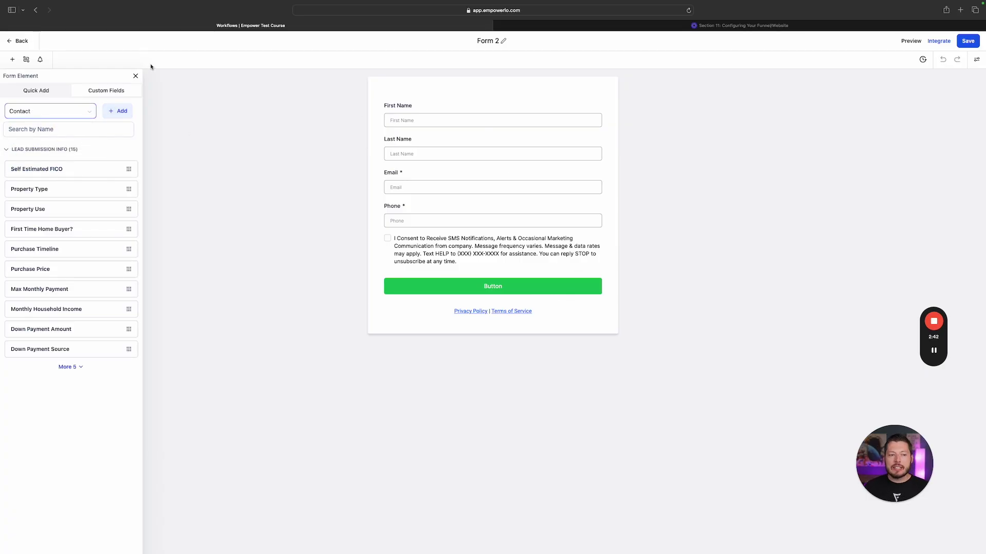
left_click(26, 59)
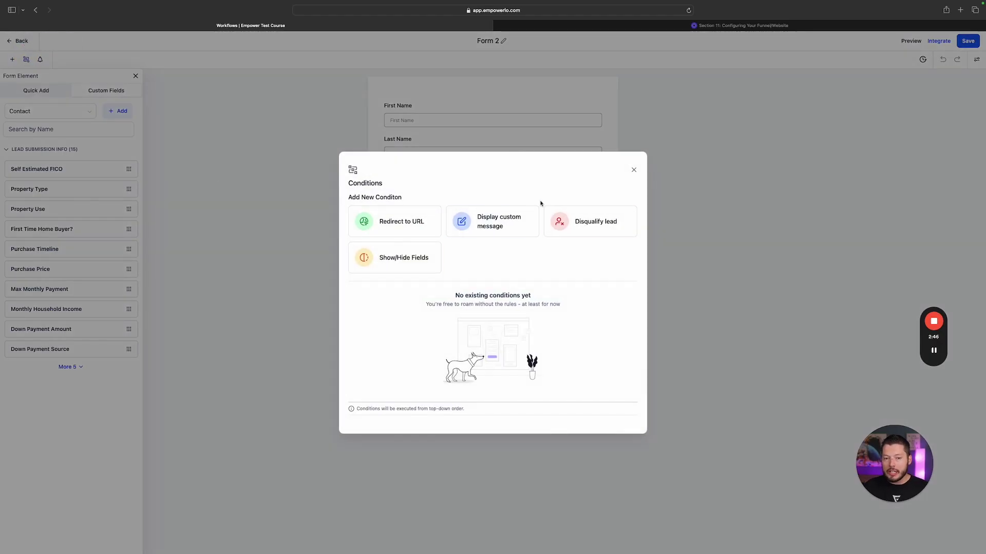
left_click(633, 169)
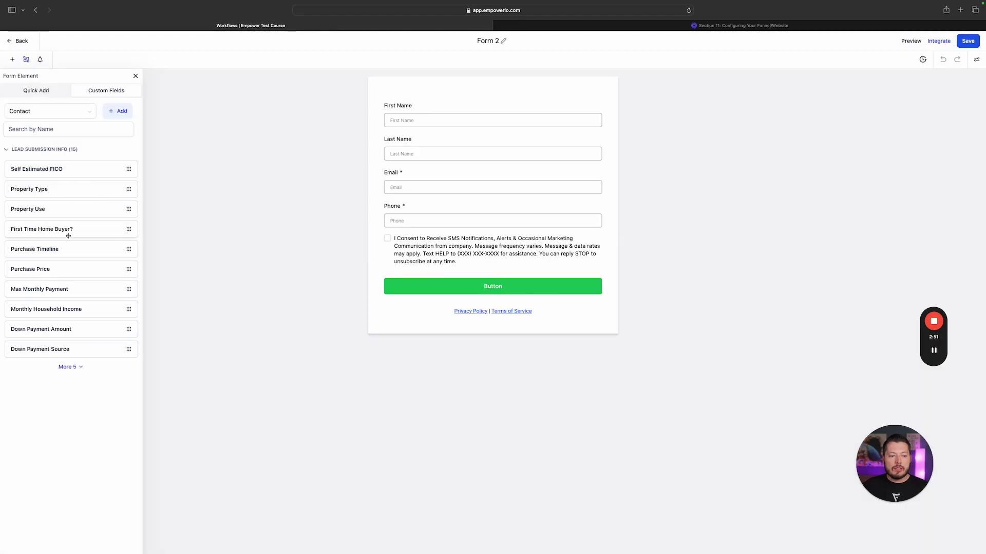
- Add the First Time Home Buyer? and Purchase Timeline custom fields to the form, between Phone and the consent checkbox
left_click_drag(68, 236, 460, 247)
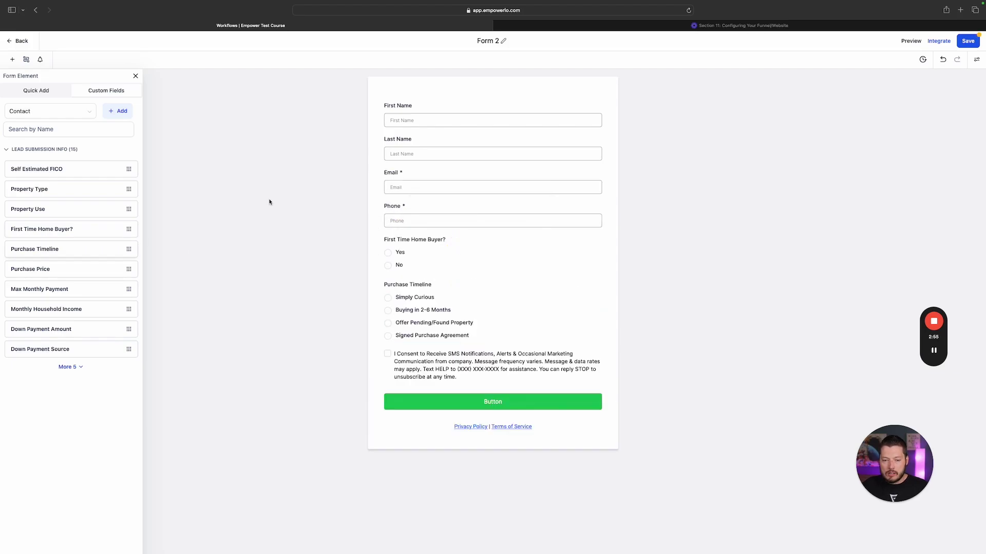
- Create a Show/Hide Fields condition that shows Purchase Timeline if First Time Home Buyer? Is Equal To Yes, and save it
left_click(26, 59)
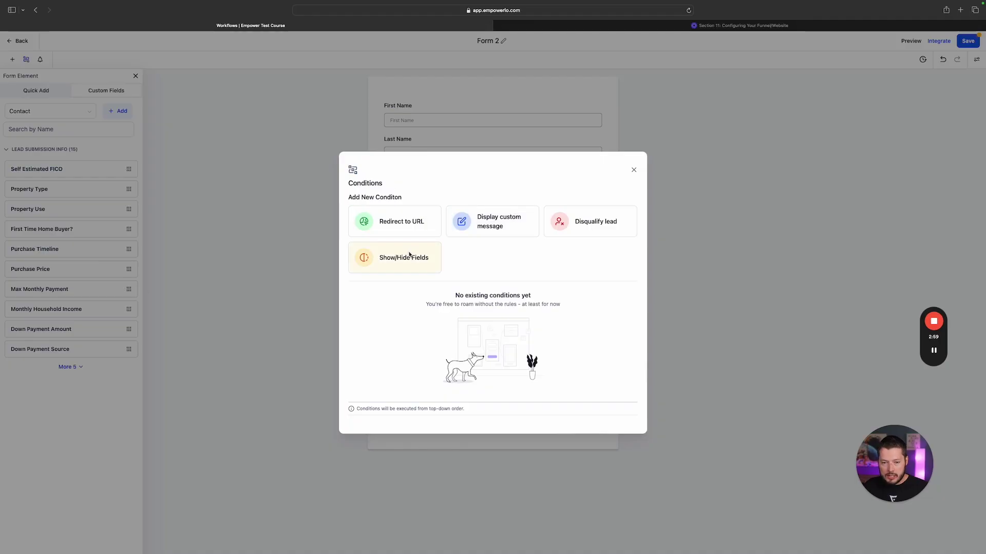
left_click(425, 257)
left_click(363, 236)
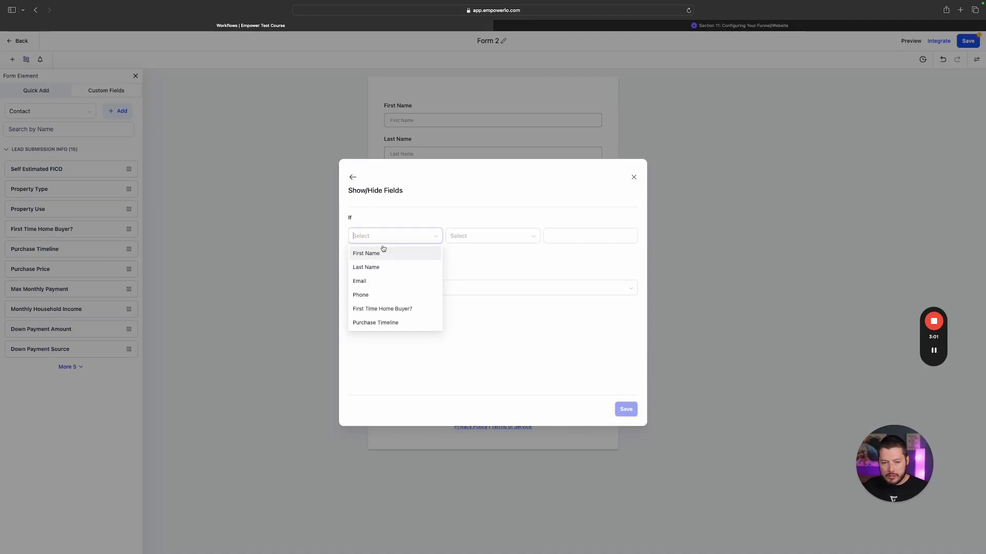
left_click(386, 309)
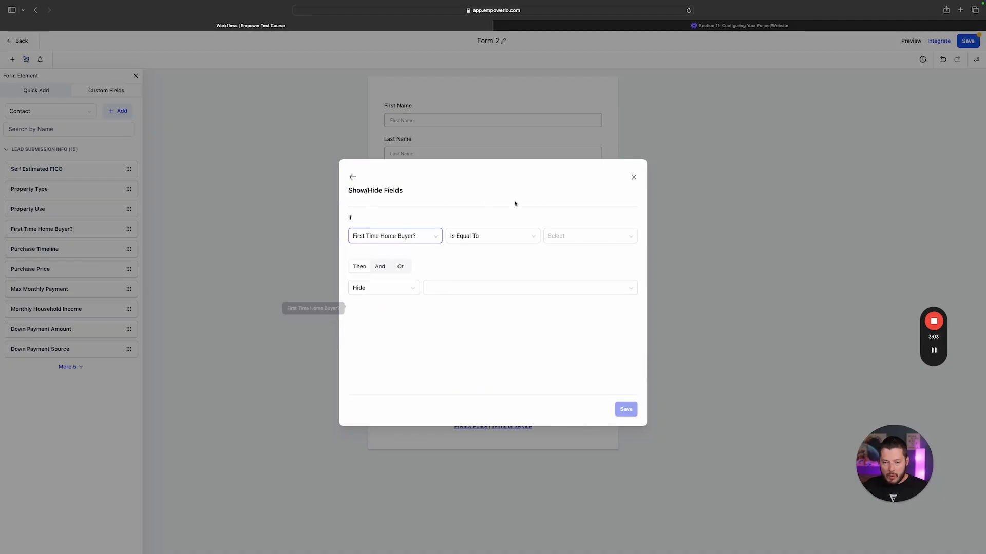
left_click(554, 236)
left_click(554, 258)
left_click(385, 285)
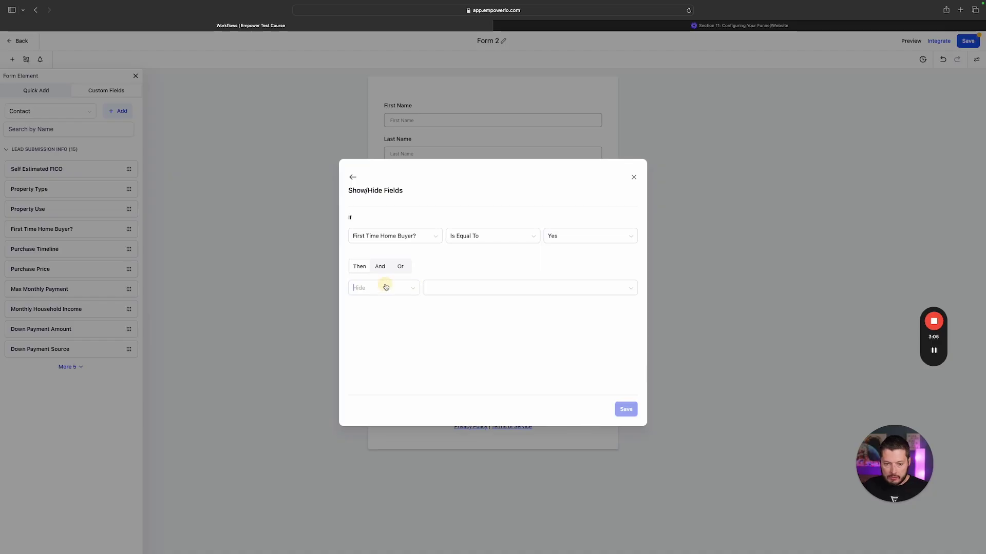
left_click(380, 319)
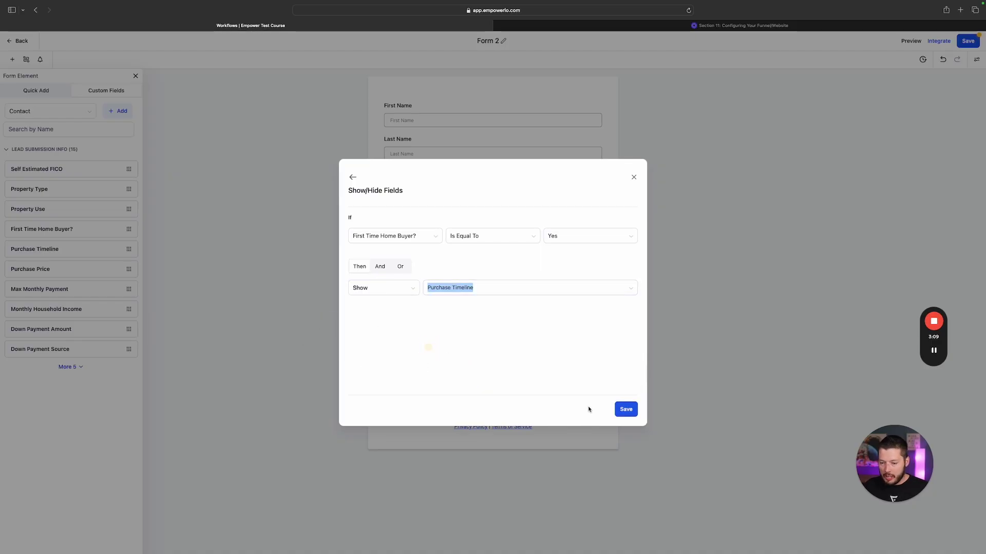
left_click(625, 409)
left_click(634, 212)
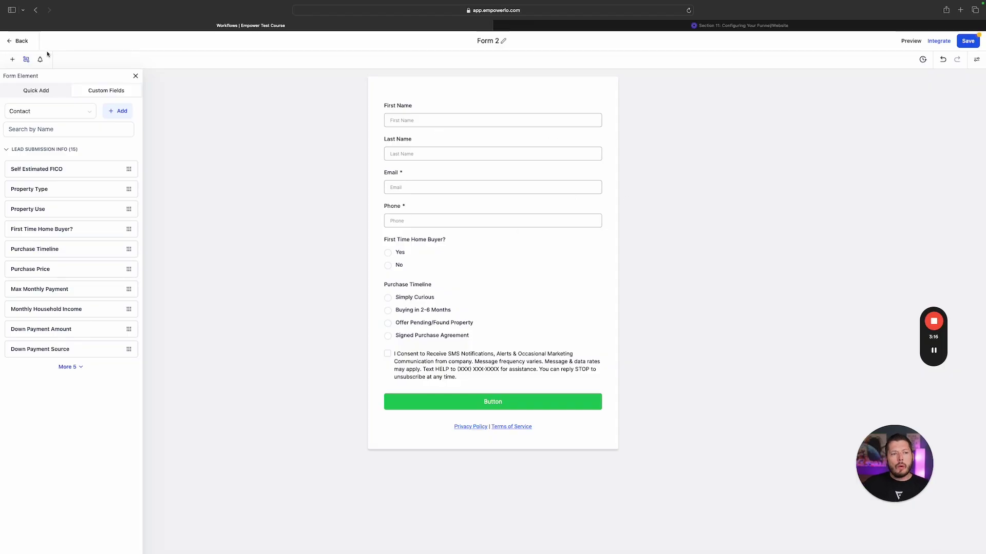
- Stay in the form editor and save the form with its new fields and condition
left_click(24, 46)
left_click(529, 318)
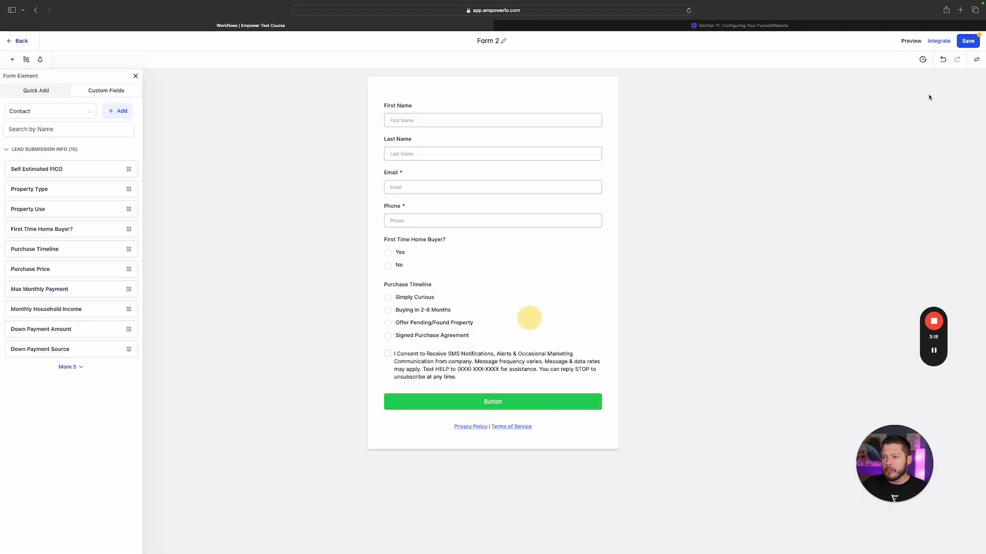
left_click(968, 40)
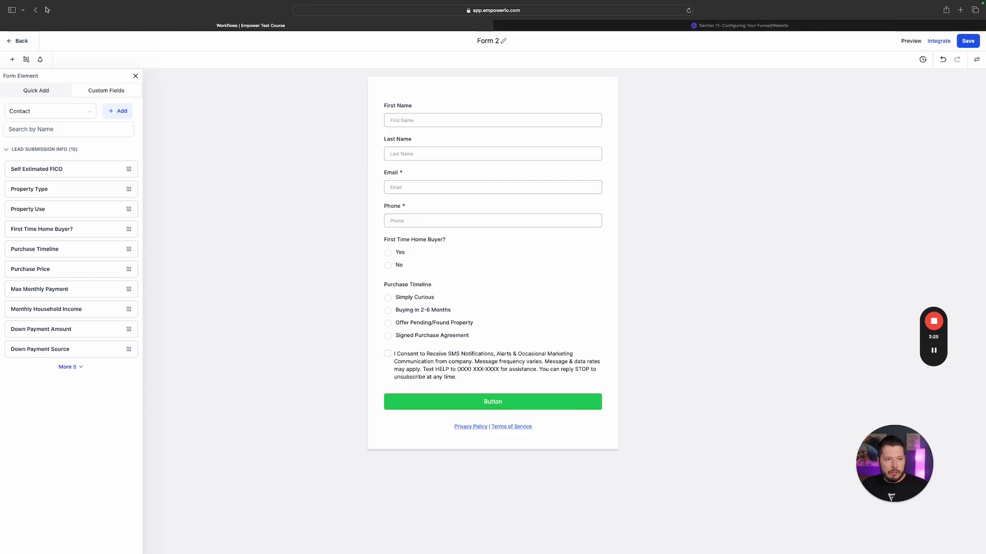
- Leave the form editor, go to the Surveys list and create a new survey from scratch
left_click(17, 41)
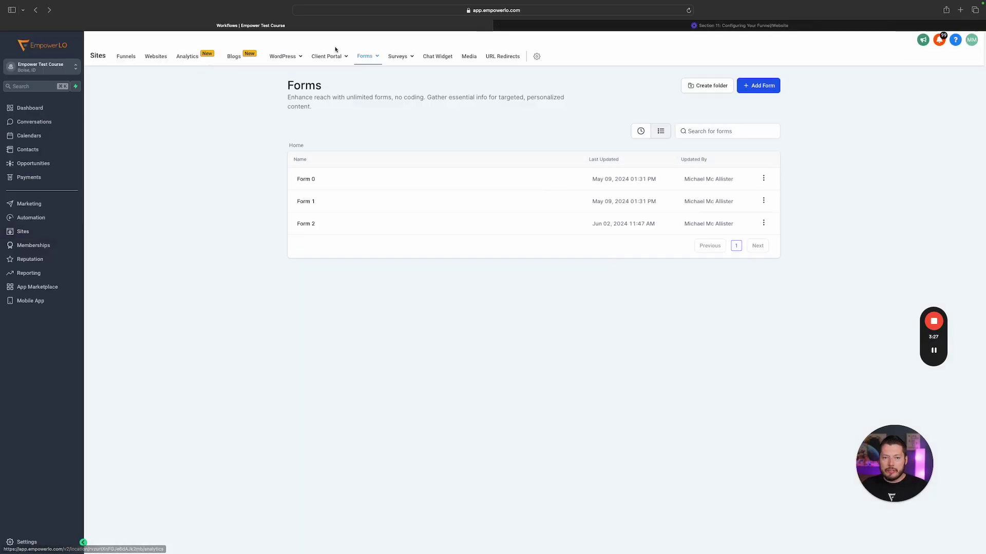
left_click(398, 71)
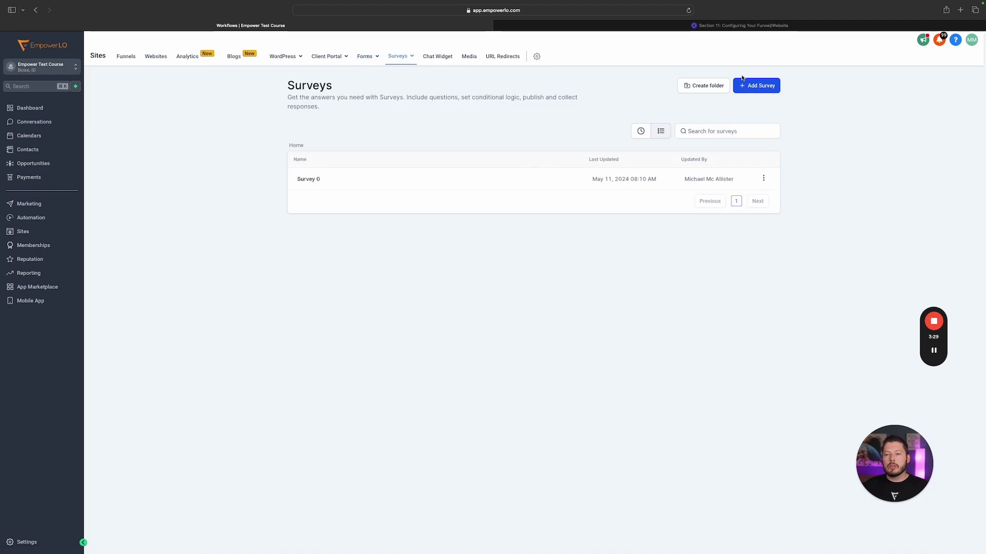
left_click(765, 88)
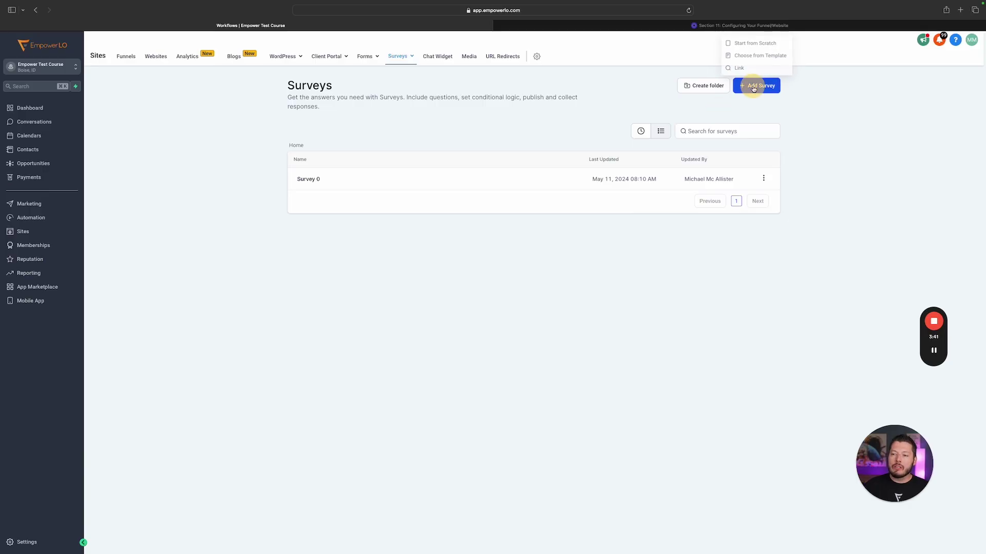
left_click(741, 42)
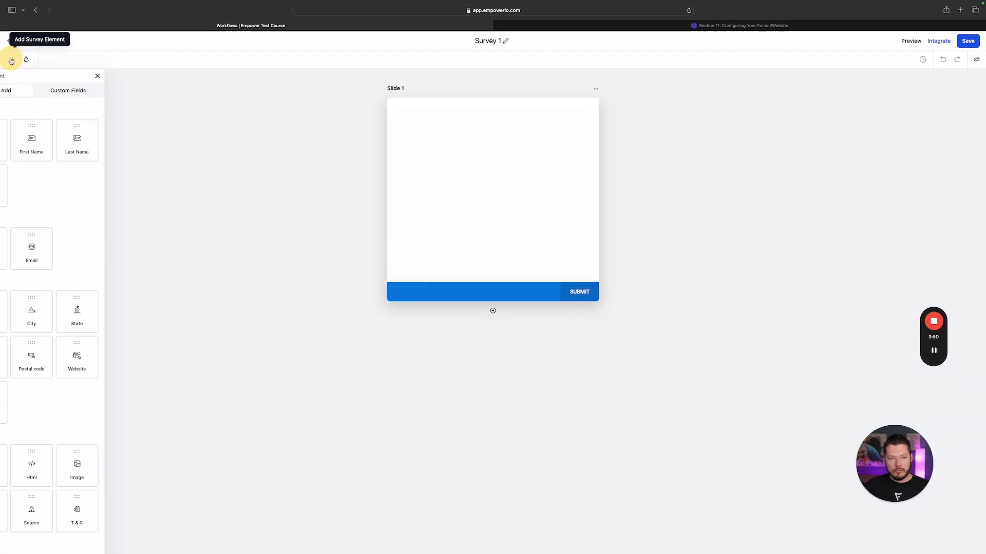
- Place First Name, Last Name and Phone fields on Slide 1, and delete the consent checkbox and the policy links
left_click_drag(77, 140, 462, 132)
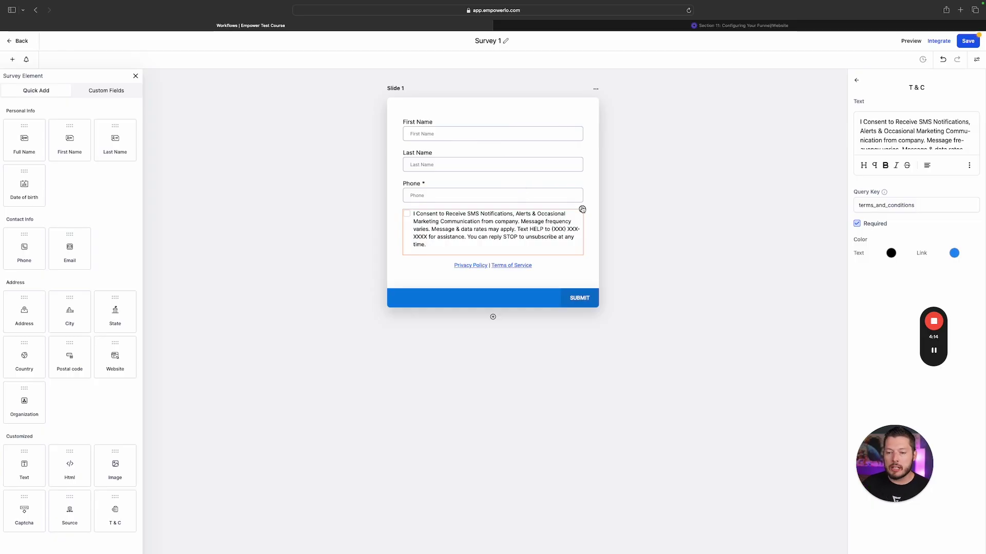
scroll(877, 124, "down", 2)
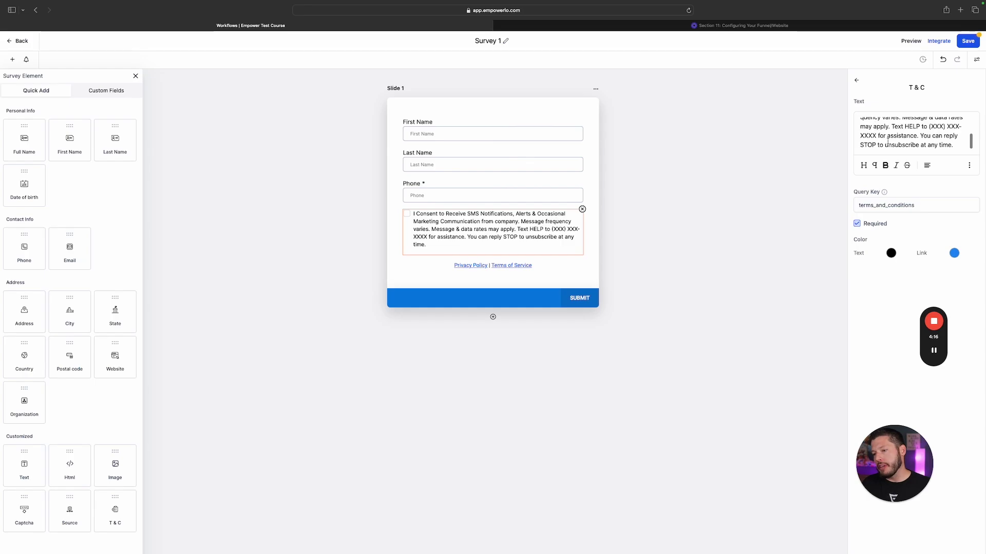
left_click_drag(877, 123, 871, 101)
left_click(582, 208)
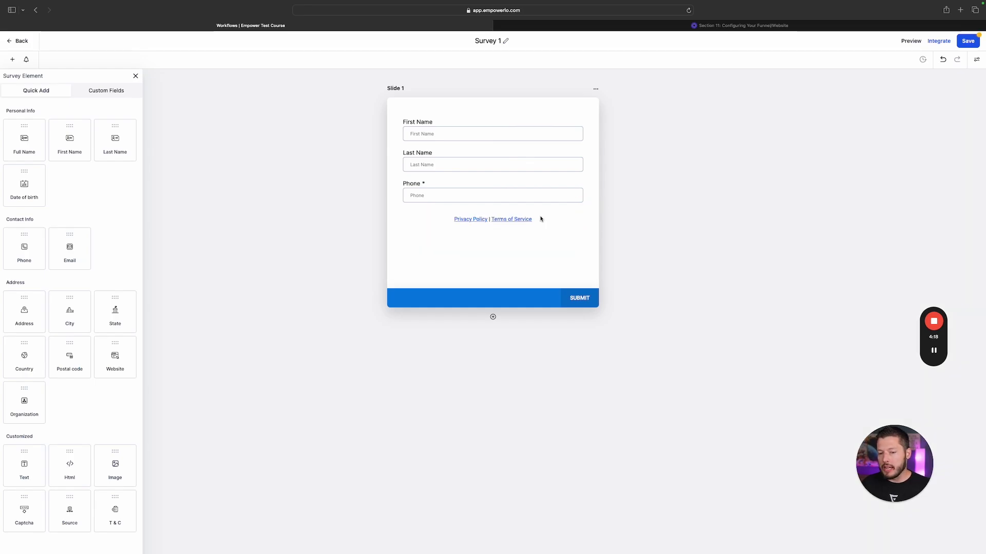
left_click(530, 219)
key("Delete")
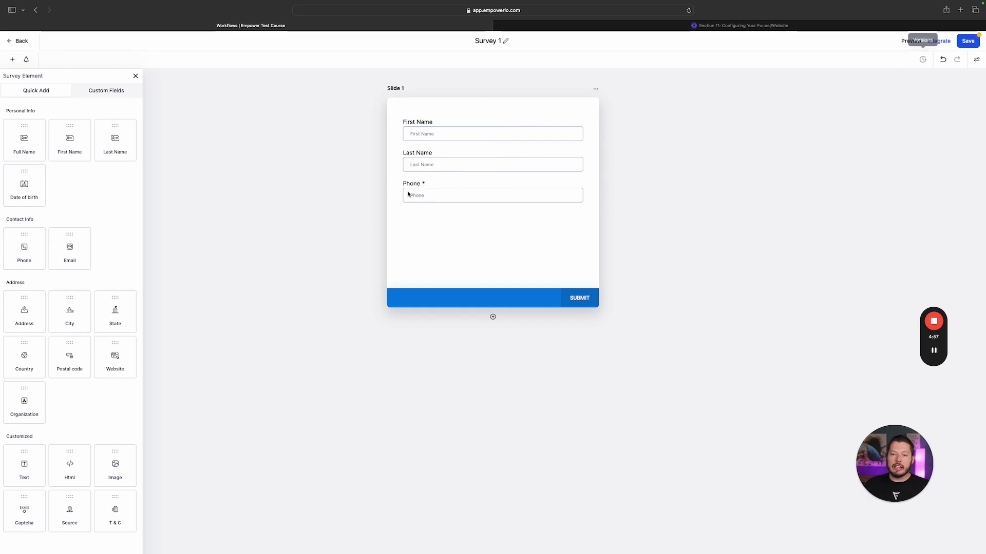
- Add the First Time Home Buyer? custom field to Slide 1, positioned below Phone
scroll(65, 328, "down", 1)
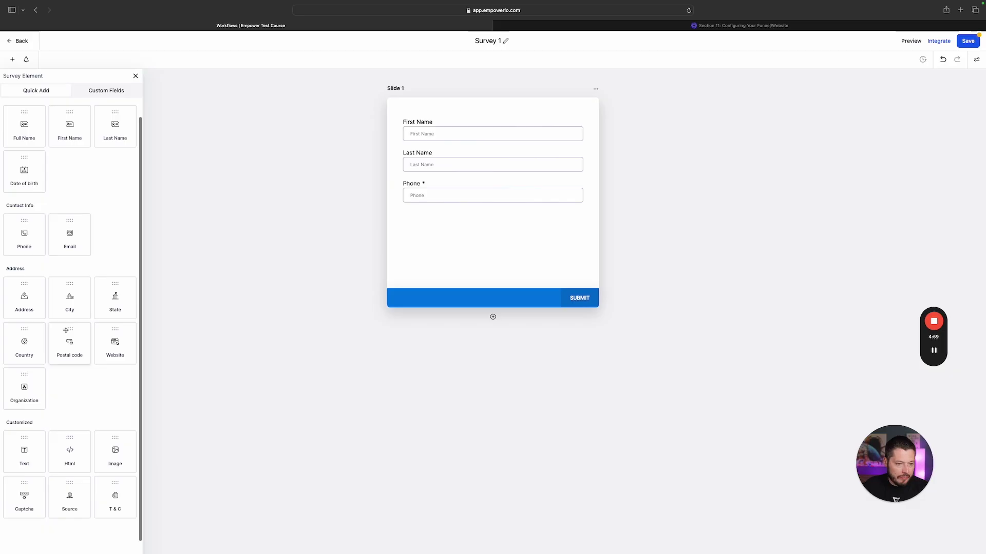
left_click(108, 91)
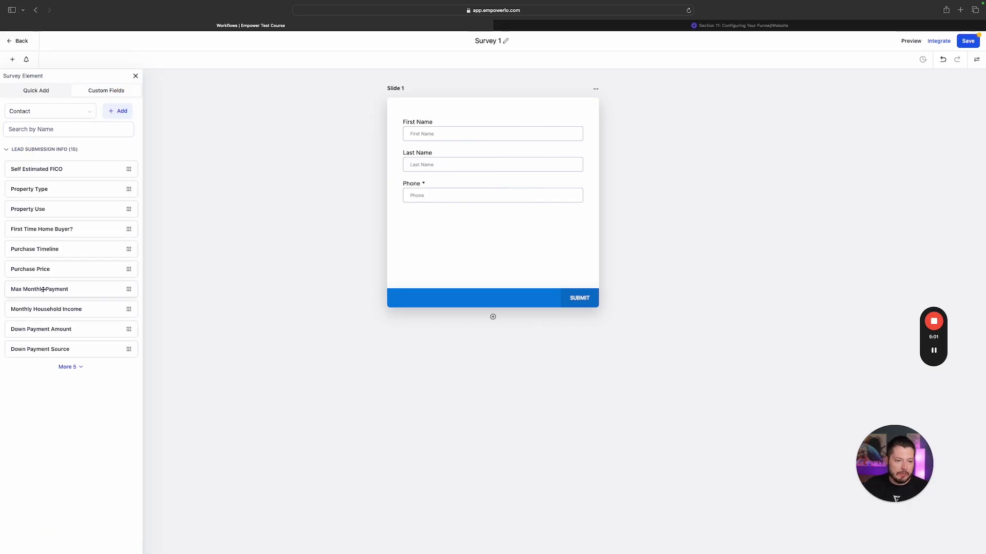
left_click_drag(44, 229, 541, 251)
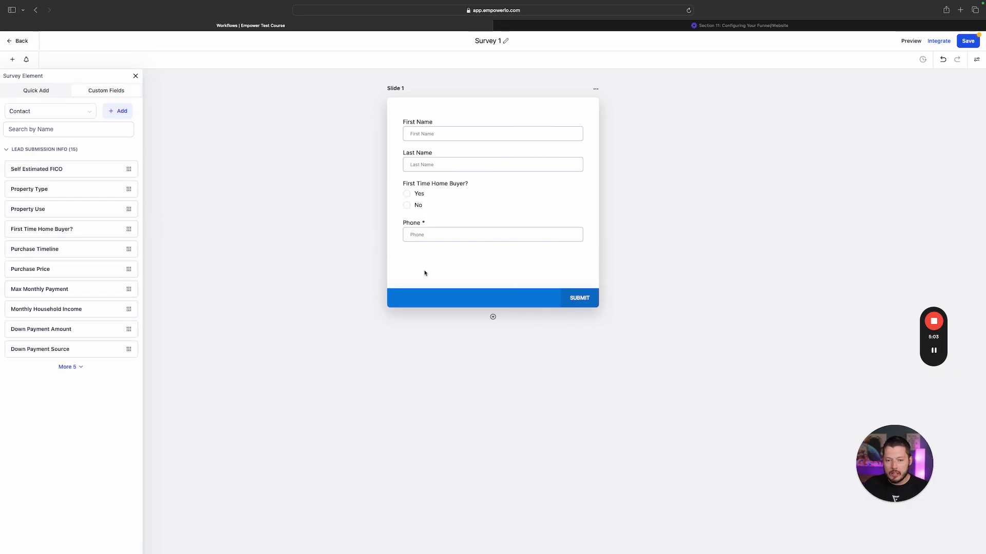
left_click_drag(434, 202, 447, 223)
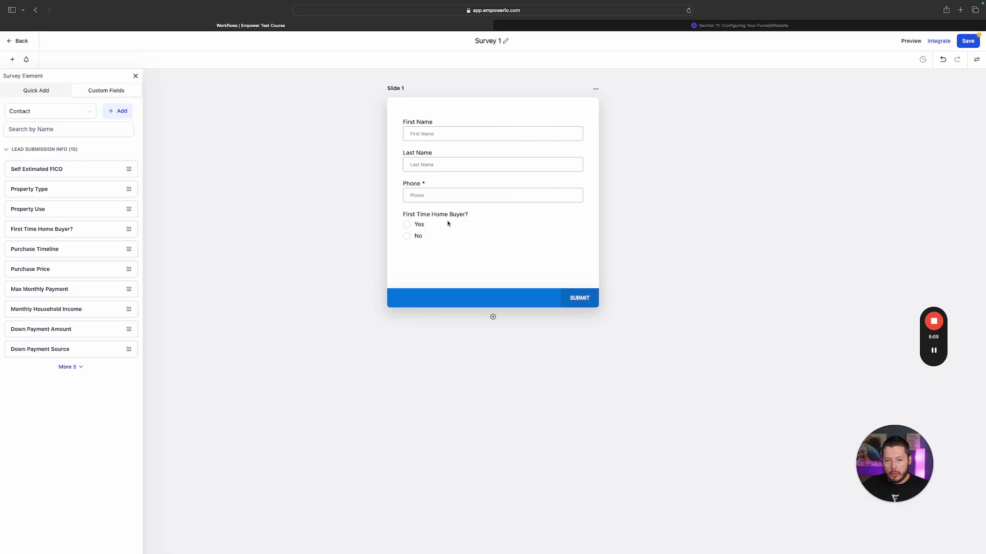
- Add a second slide below Slide 1 and place the Working with Realtor? custom field on it
left_click(493, 317)
scroll(462, 411, "down", 1)
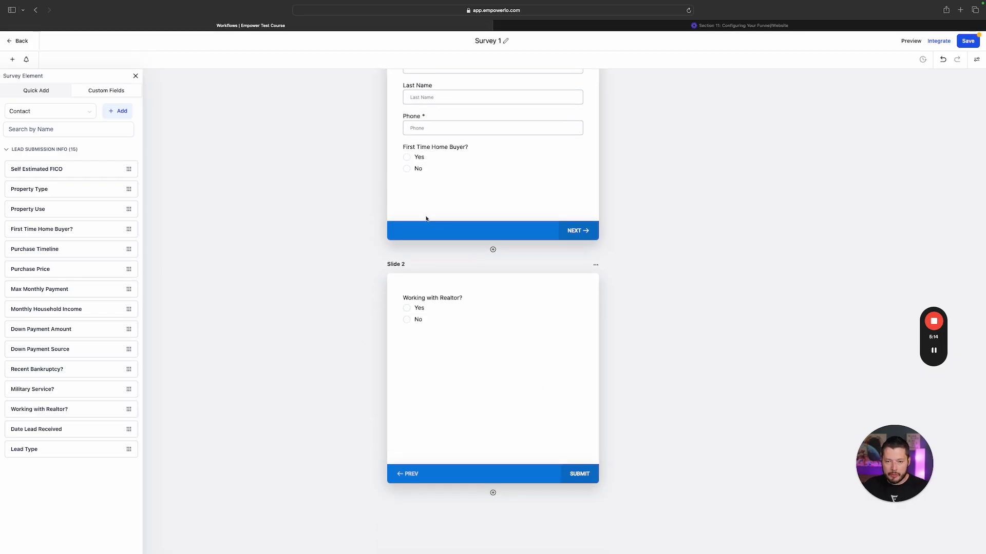
- Set the First Time Home Buyer? logic so Yes leads to P2 - Slide 2, and check the options available for No
scroll(426, 220, "up", 2)
left_click(439, 231)
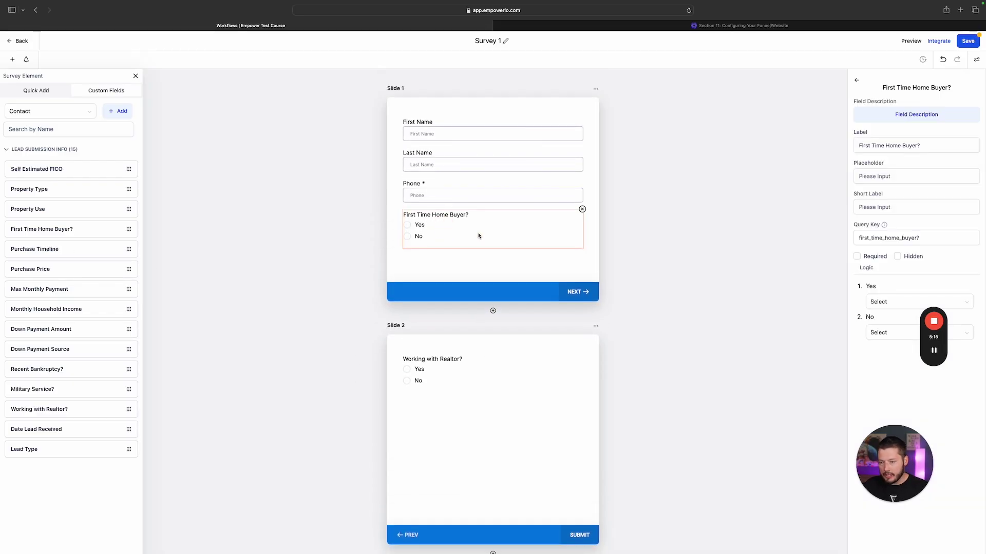
left_click(879, 302)
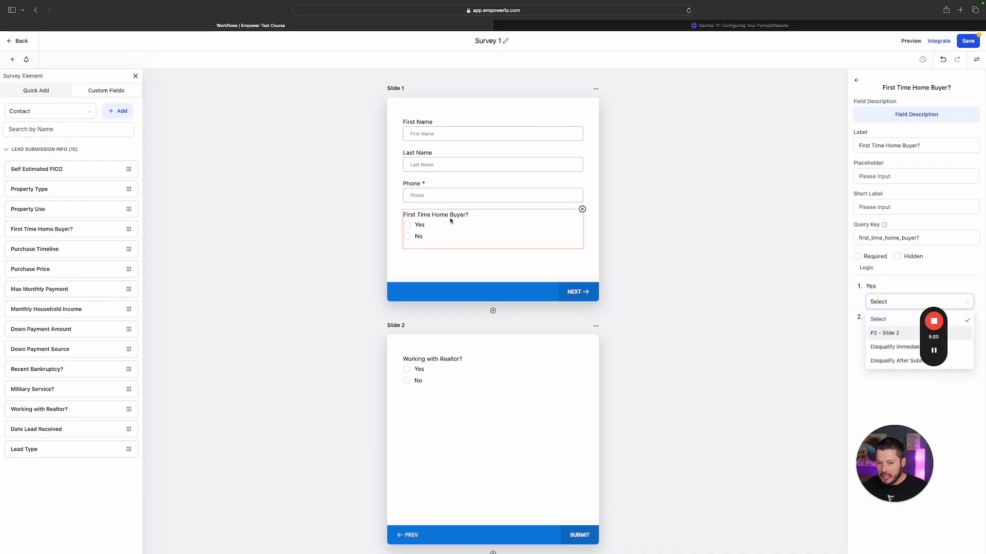
left_click(879, 333)
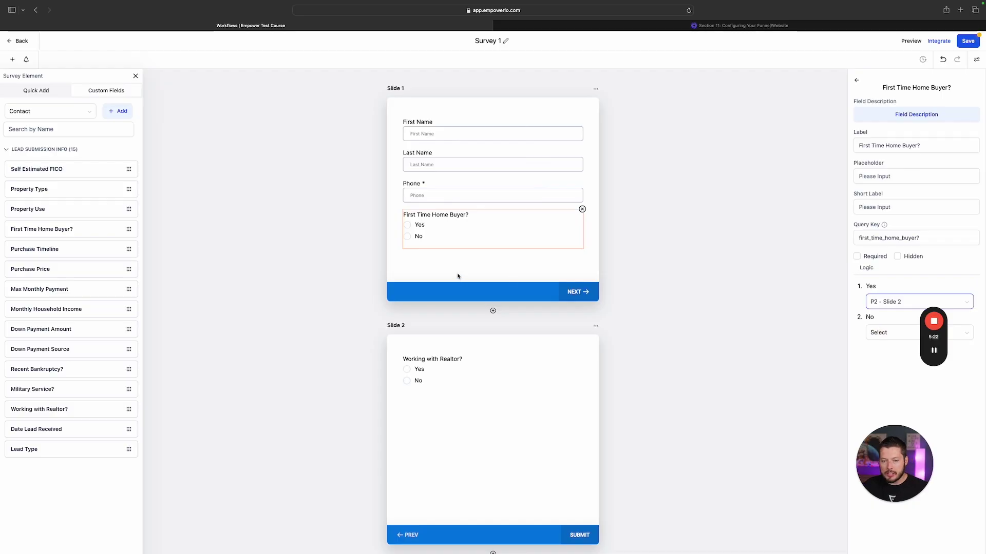
left_click(884, 333)
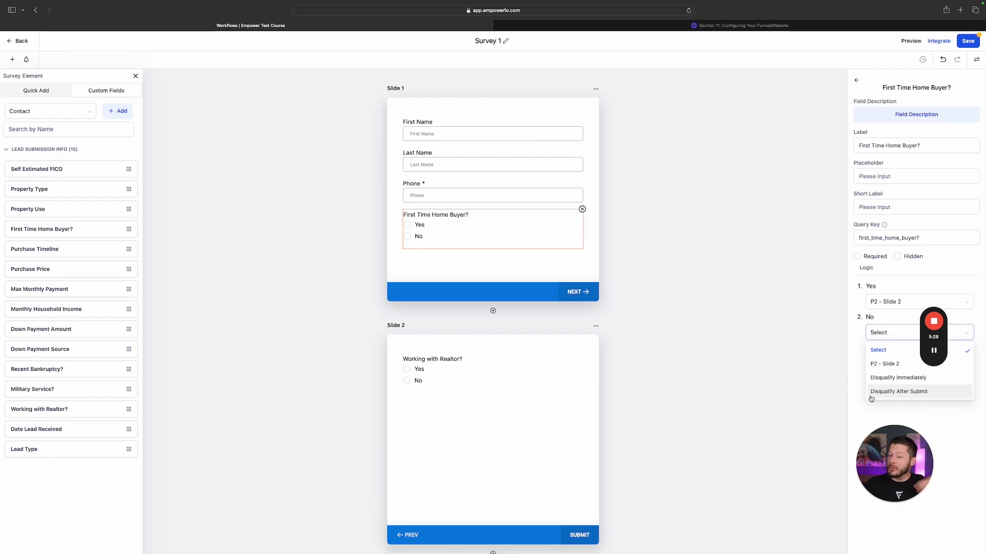
left_click(688, 282)
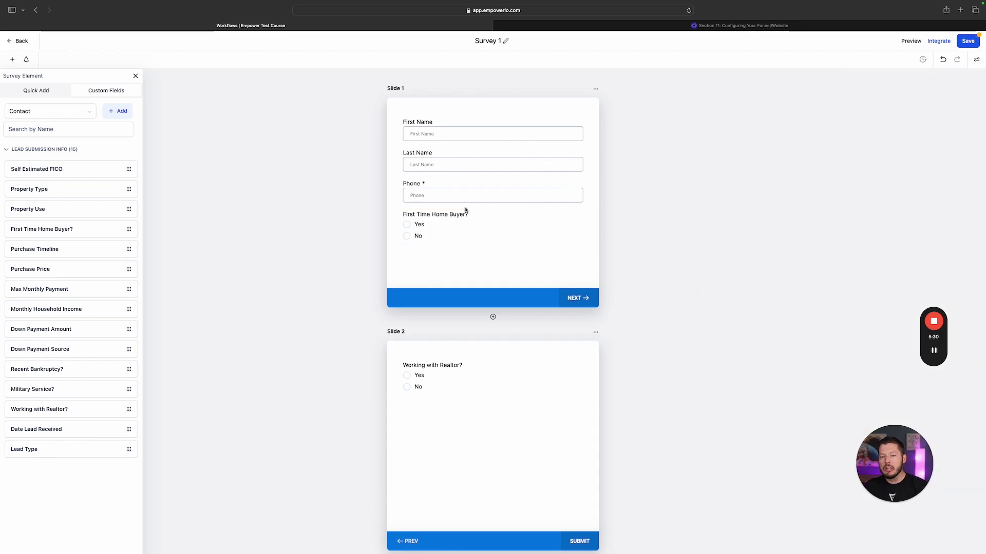
left_click(464, 223)
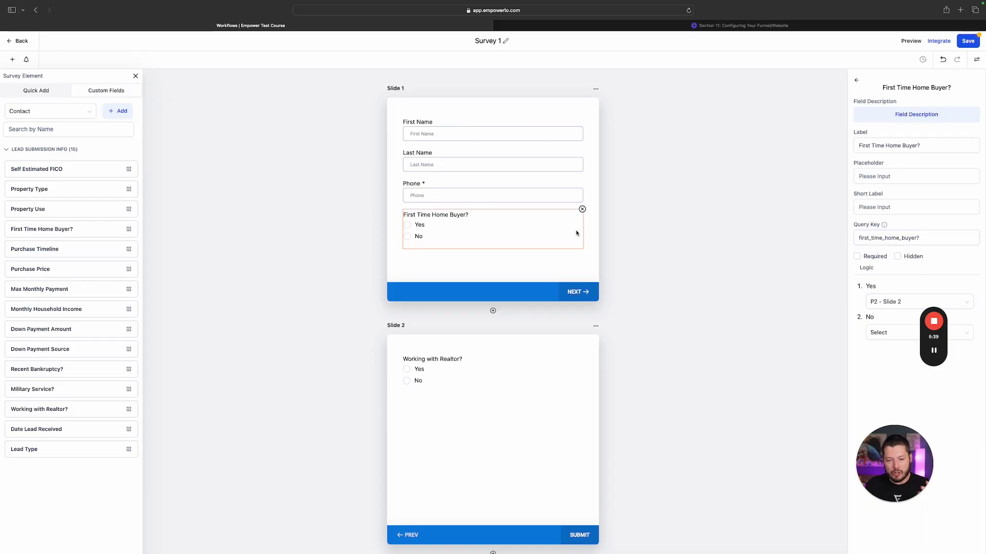
- Add a third, empty slide below Slide 2 and look over the survey's slides
scroll(534, 259, "down", 2)
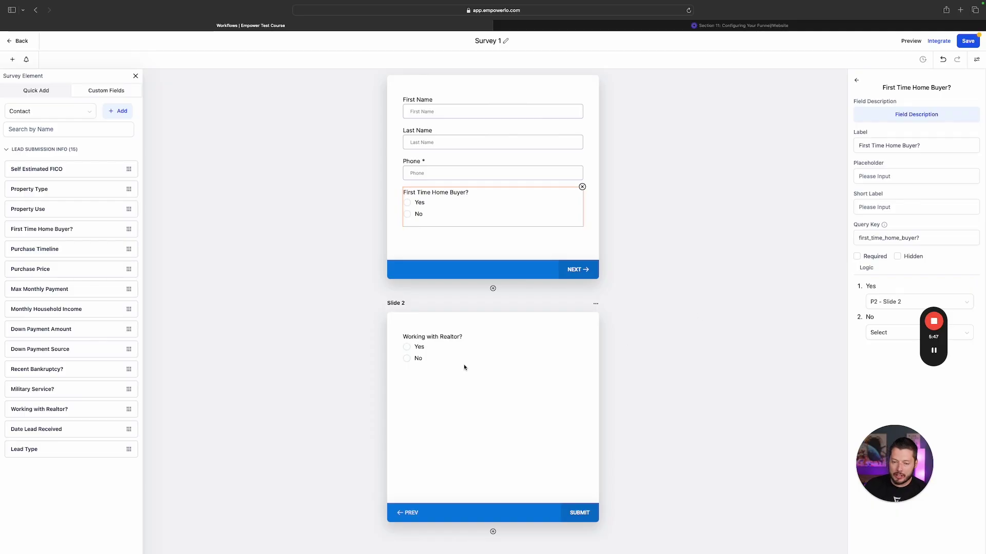
scroll(474, 426, "down", 3)
left_click(493, 484)
scroll(434, 379, "down", 5)
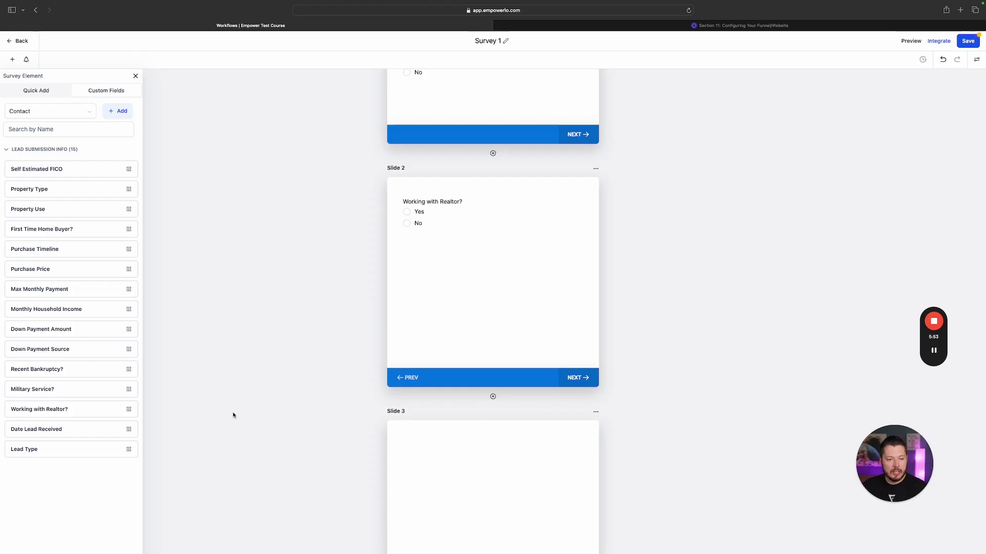
scroll(488, 326, "down", 2)
scroll(488, 324, "up", 5)
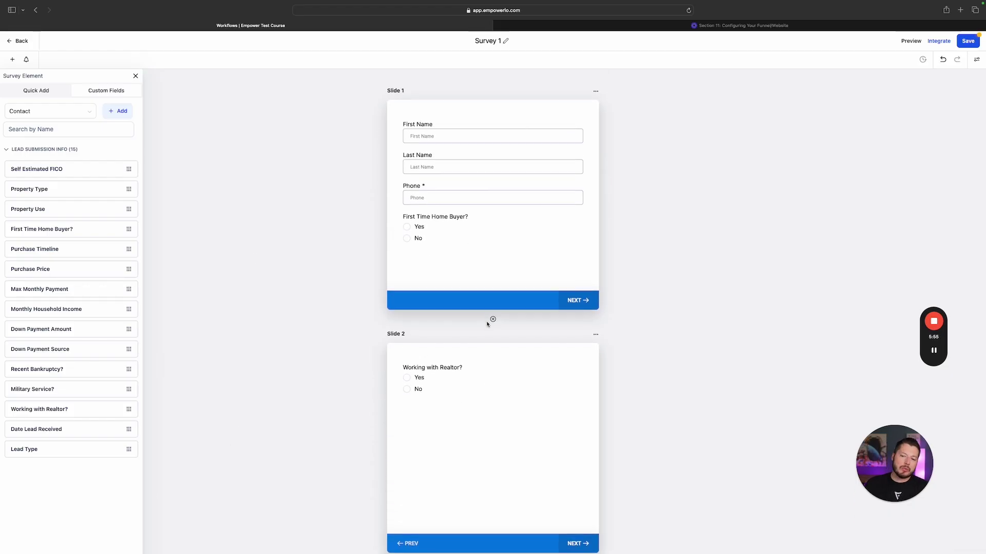